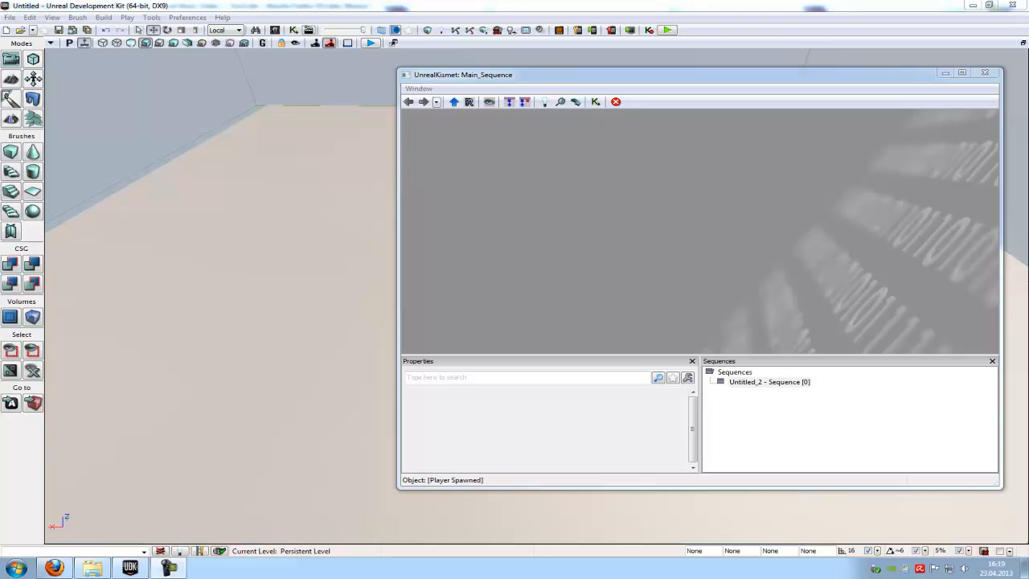
Add a Player Spawned event node to the Kismet sequence
{"action": "right_click", "coordinate": [547, 224]}
{"action": "mouse_move", "coordinate": [586, 278]}
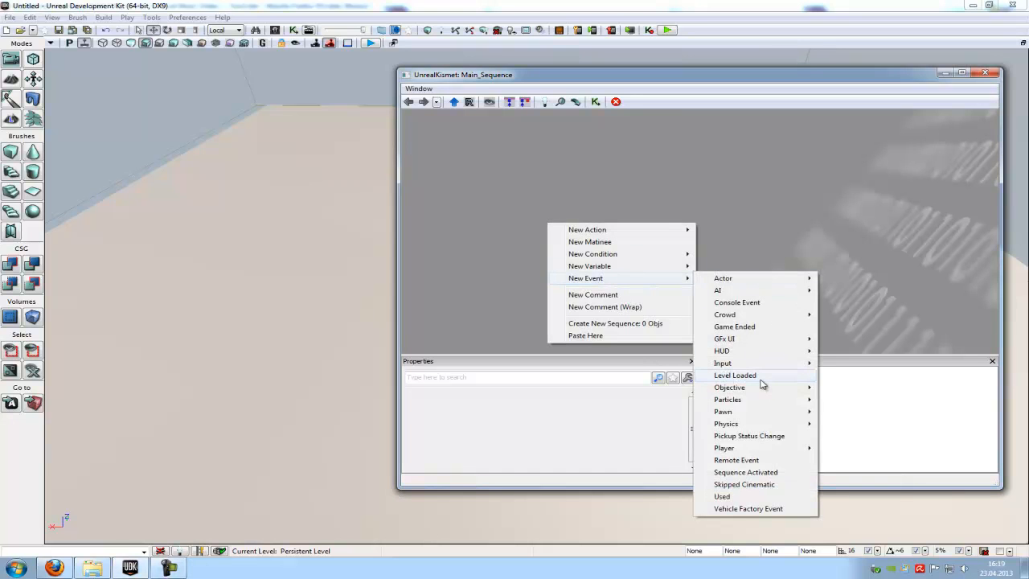
{"action": "mouse_move", "coordinate": [755, 448]}
{"action": "left_click", "coordinate": [858, 453]}
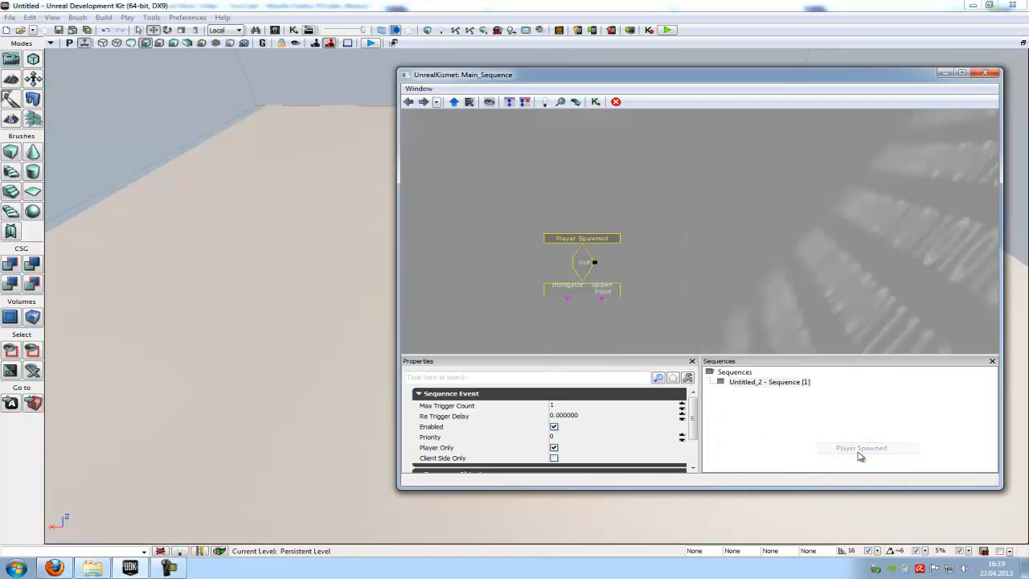
{"action": "scroll", "coordinate": [758, 280], "scroll_direction": "up", "scroll_amount": 1}
{"action": "scroll", "coordinate": [758, 280], "scroll_direction": "up", "scroll_amount": 2}
{"action": "scroll", "coordinate": [718, 279], "scroll_direction": "up", "scroll_amount": 1}
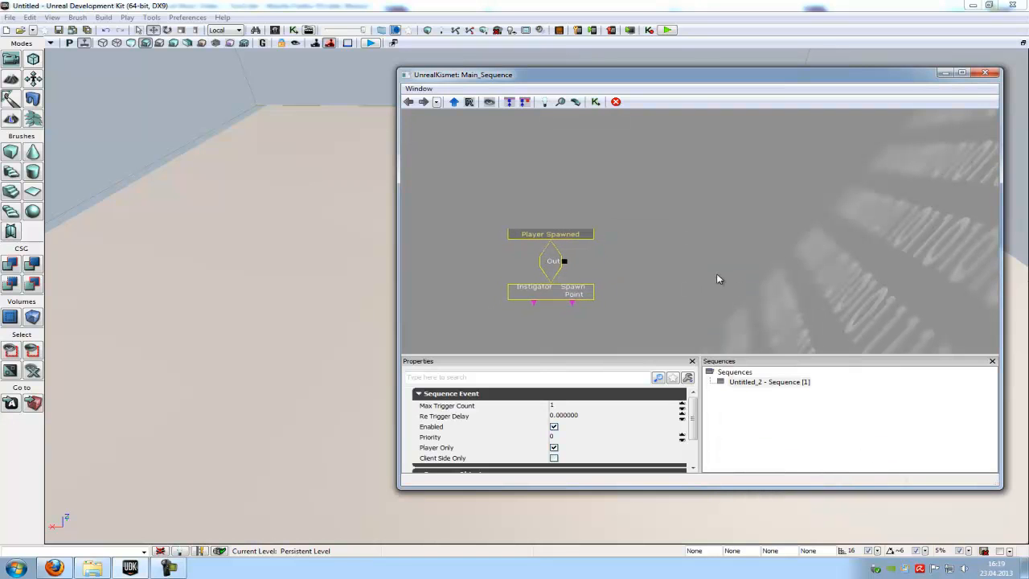
Add a Console Command action and wire Player Spawned's Out into its In
{"action": "right_click", "coordinate": [692, 248]}
{"action": "mouse_move", "coordinate": [730, 253]}
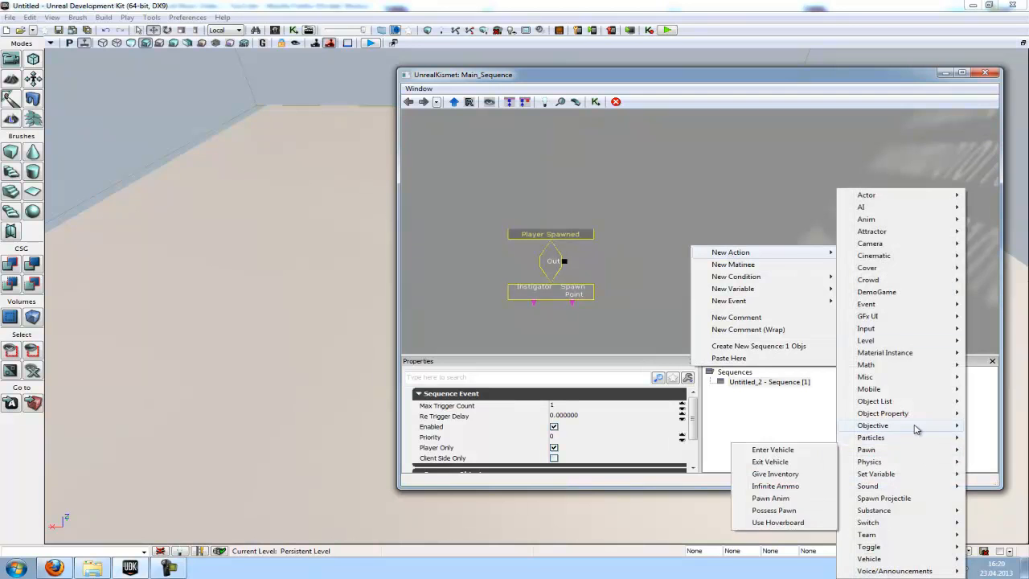
{"action": "mouse_move", "coordinate": [900, 376]}
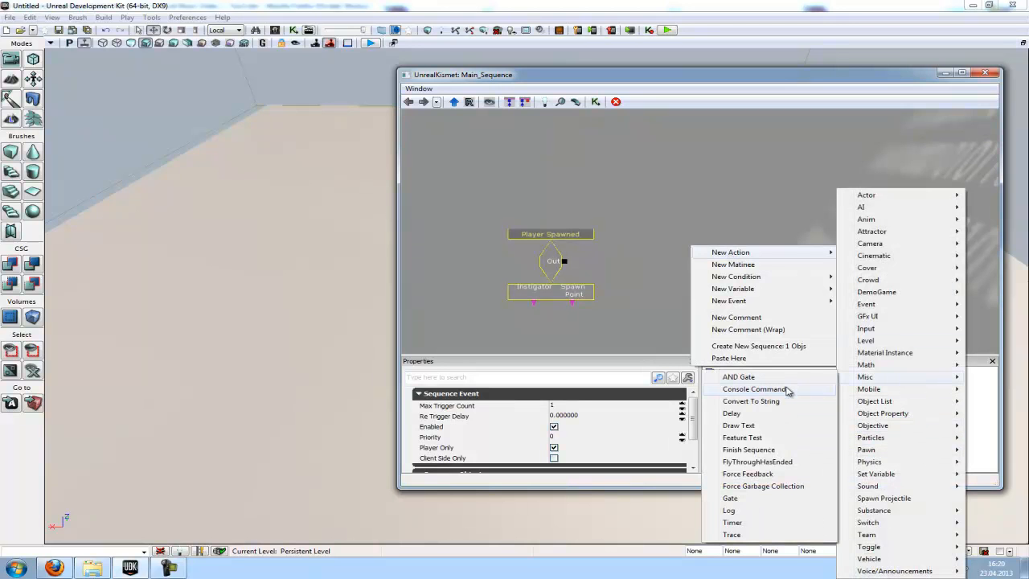
{"action": "left_click", "coordinate": [788, 390]}
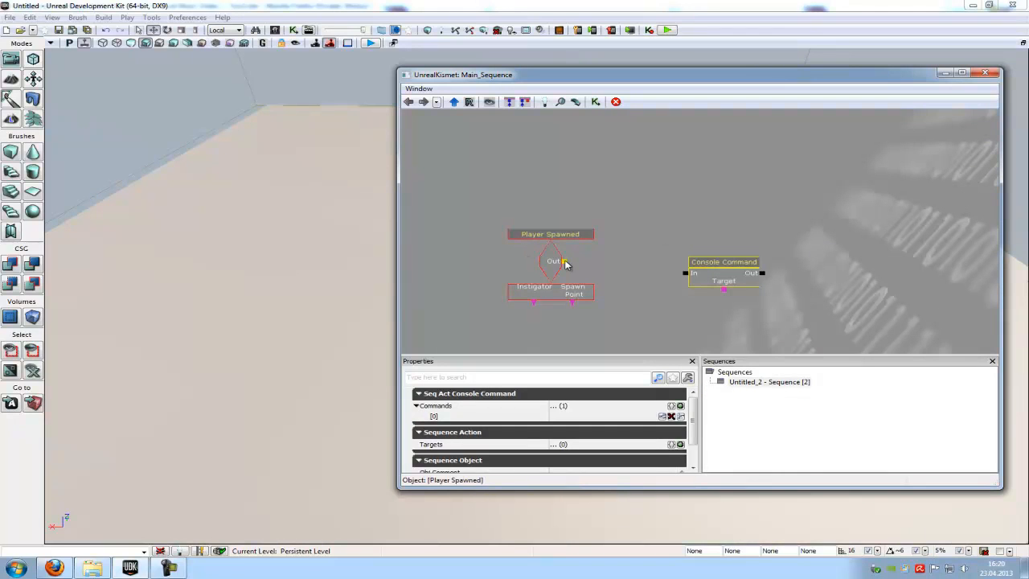
{"action": "left_click_drag", "start_coordinate": [564, 261], "coordinate": [685, 276]}
{"action": "left_click_drag", "start_coordinate": [714, 308], "coordinate": [728, 314]}
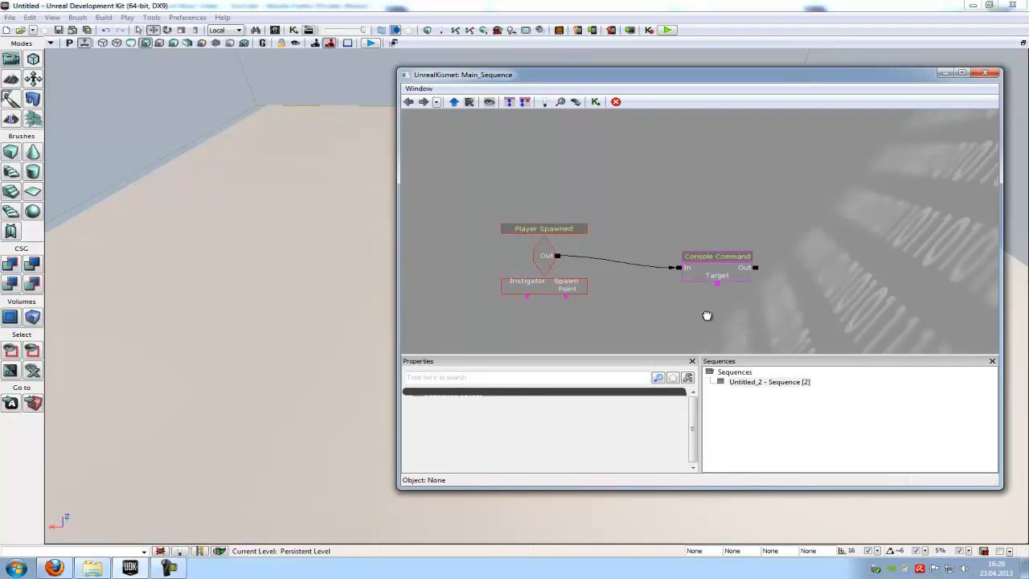
Add a Player variable set to Player 0 only and link it to the Console Command's Target
{"action": "right_click", "coordinate": [707, 316]}
{"action": "mouse_move", "coordinate": [749, 340]}
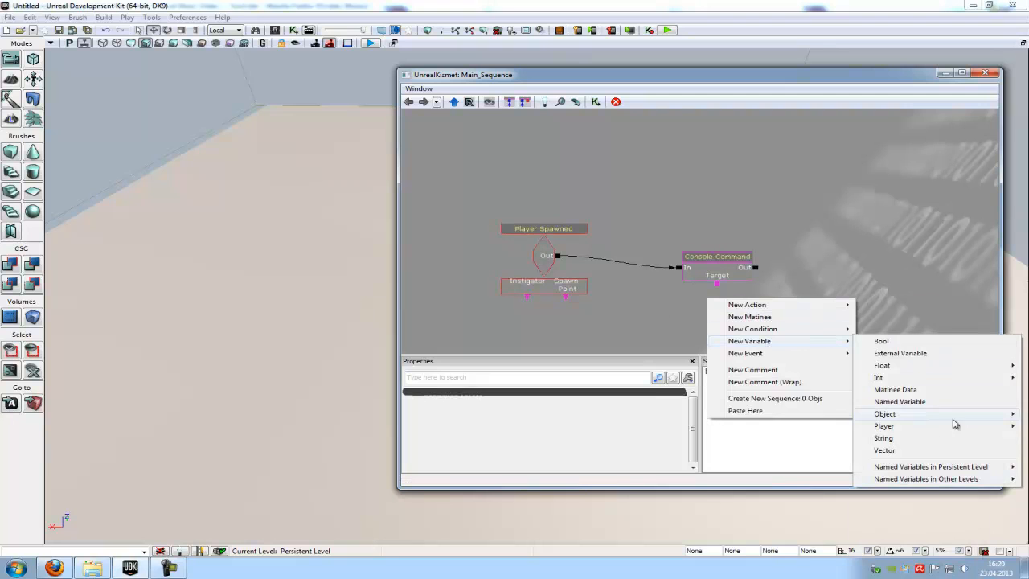
{"action": "left_click", "coordinate": [836, 429]}
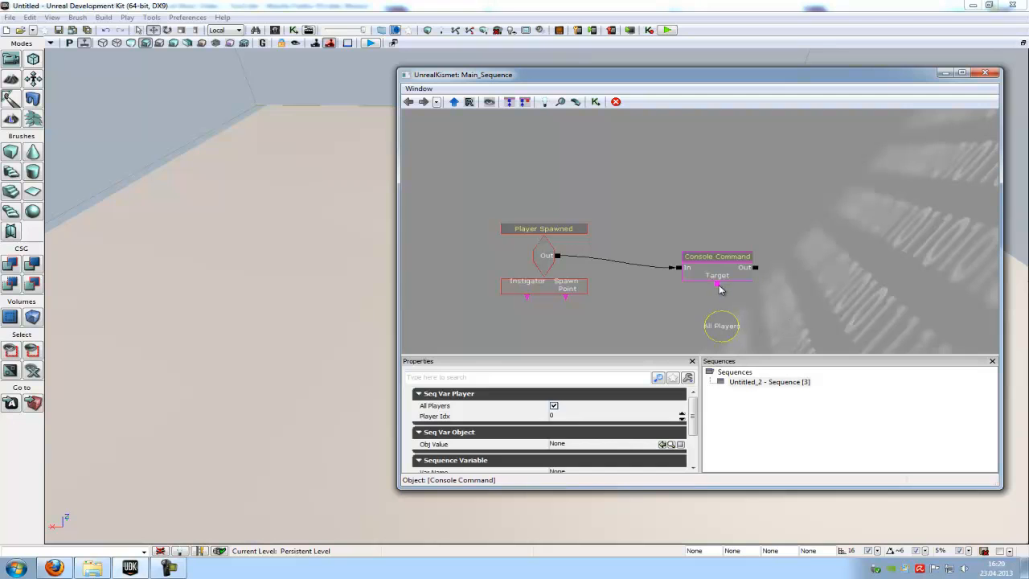
{"action": "left_click_drag", "start_coordinate": [719, 287], "coordinate": [721, 325]}
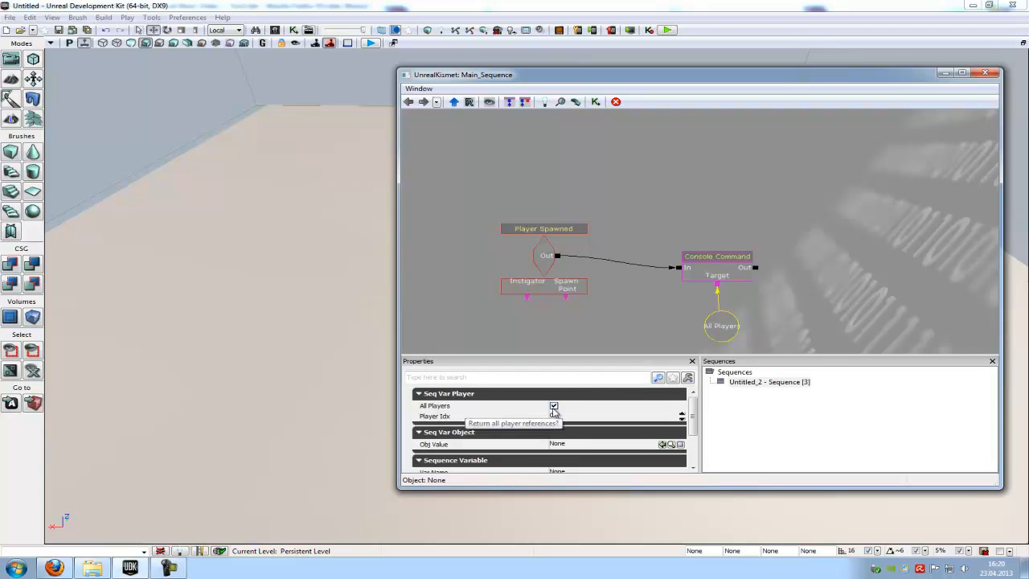
{"action": "left_click", "coordinate": [553, 406]}
{"action": "left_click_drag", "start_coordinate": [645, 314], "coordinate": [675, 313]}
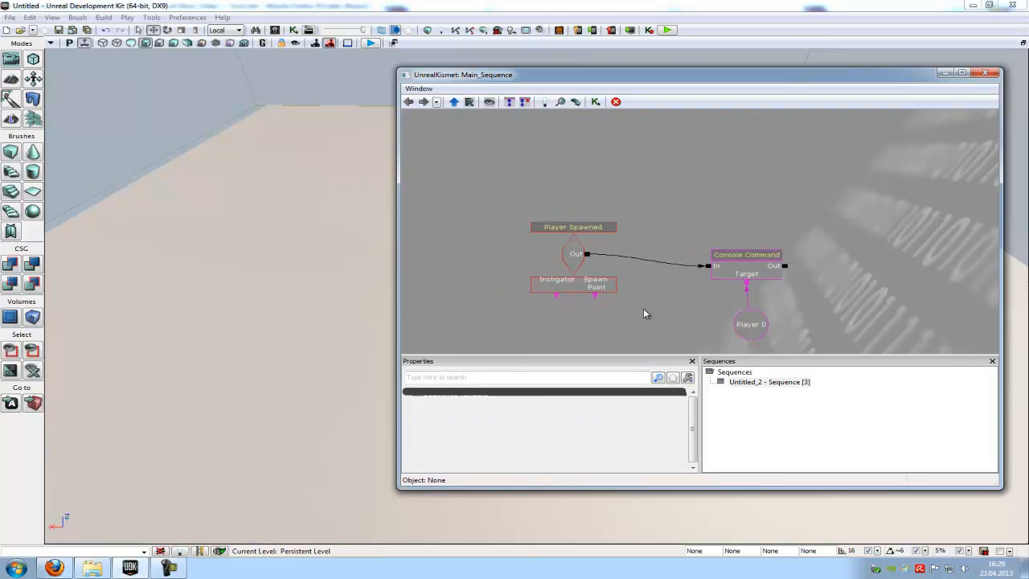
Set the Player Spawned event's Max Trigger Count to 0
{"action": "left_click", "coordinate": [570, 254]}
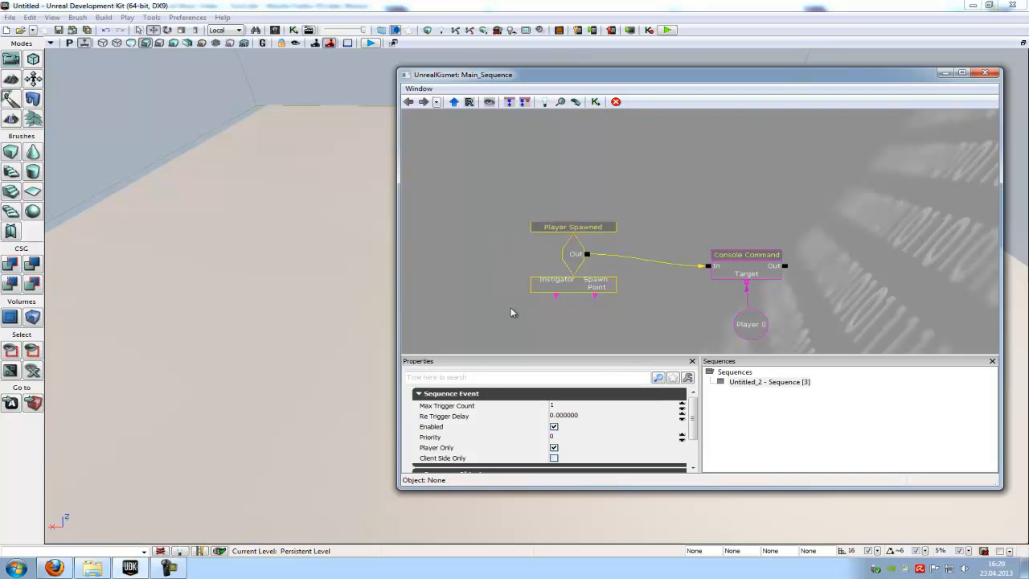
{"action": "left_click", "coordinate": [567, 406]}
{"action": "type", "text": "0"}
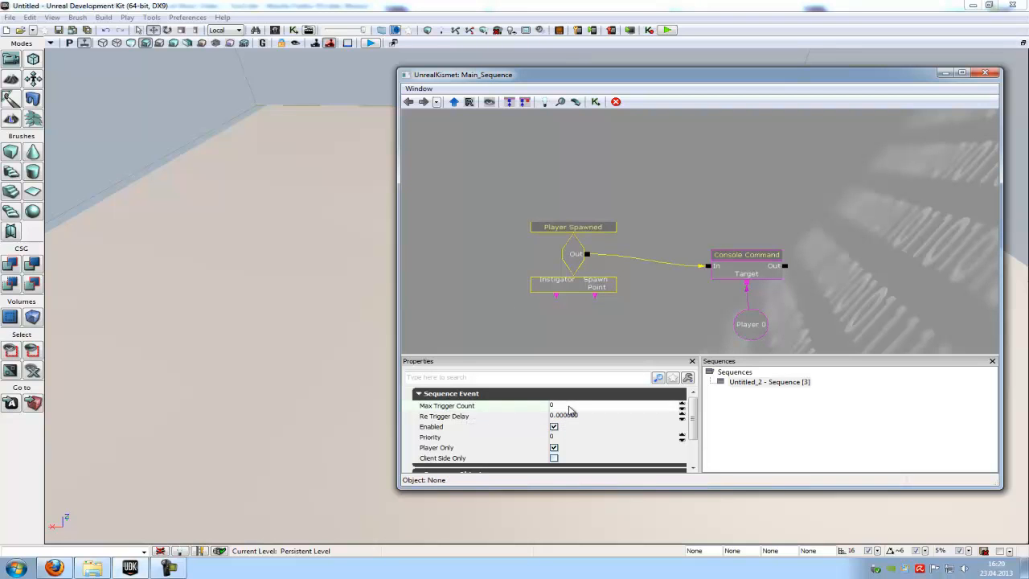
{"action": "left_click", "coordinate": [688, 324]}
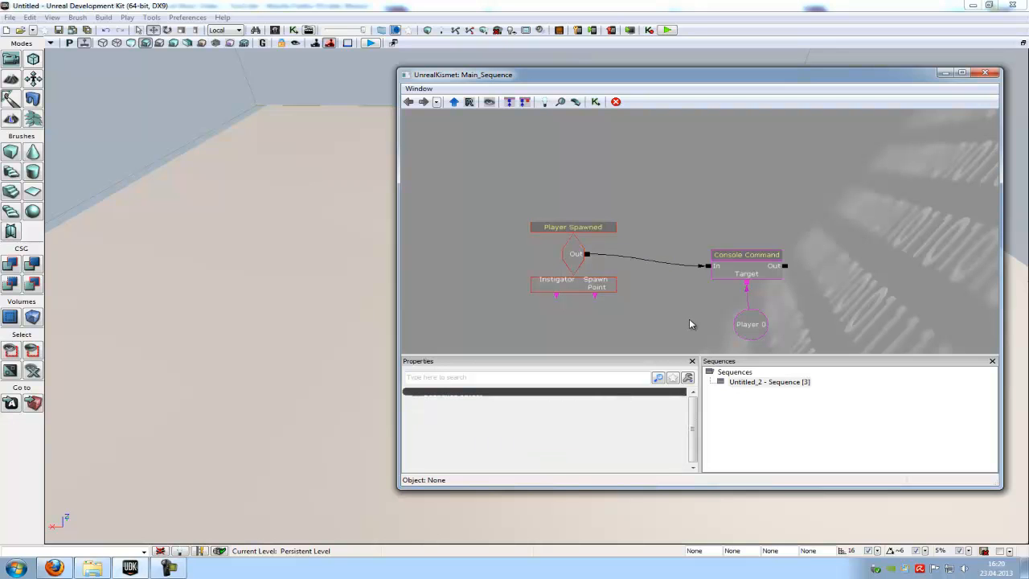
Run a first-person play preview of the level and close it
{"action": "left_click", "coordinate": [667, 30]}
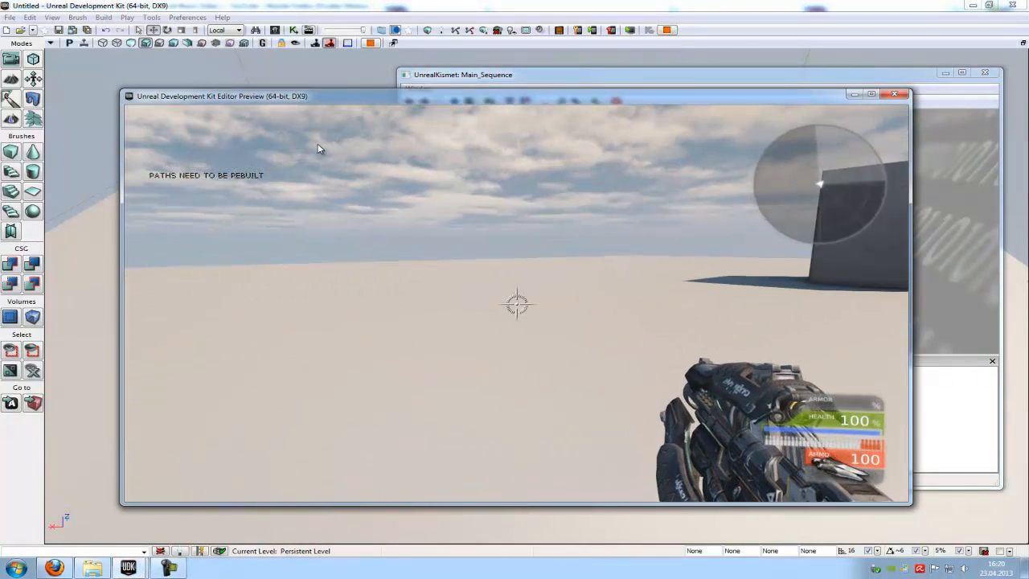
{"action": "key", "text": "Escape"}
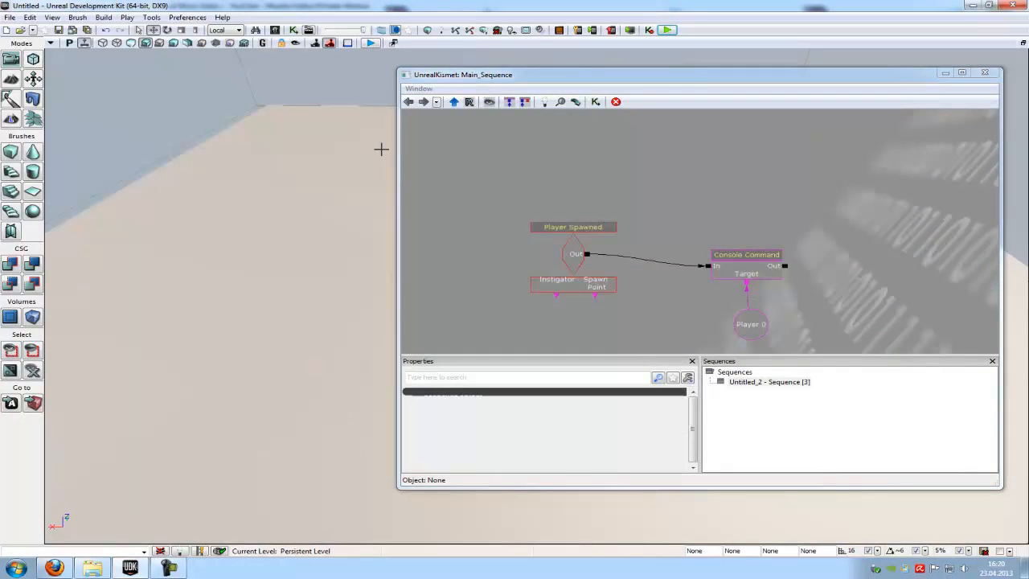
Enter 'behindview' as the Console Command's first command and launch the play preview
{"action": "left_click", "coordinate": [747, 271]}
{"action": "type", "text": "behindview"}
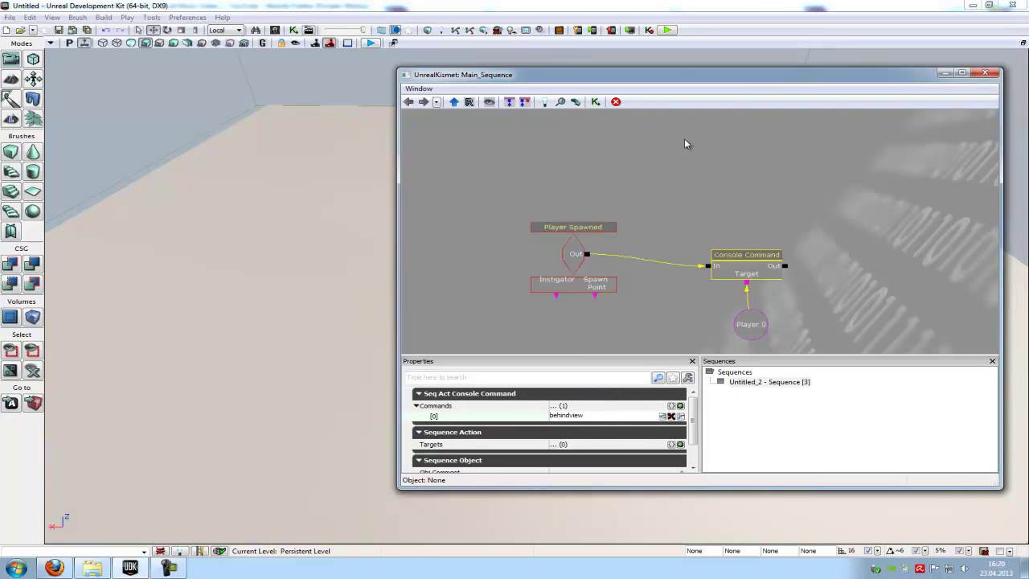
{"action": "left_click", "coordinate": [684, 139]}
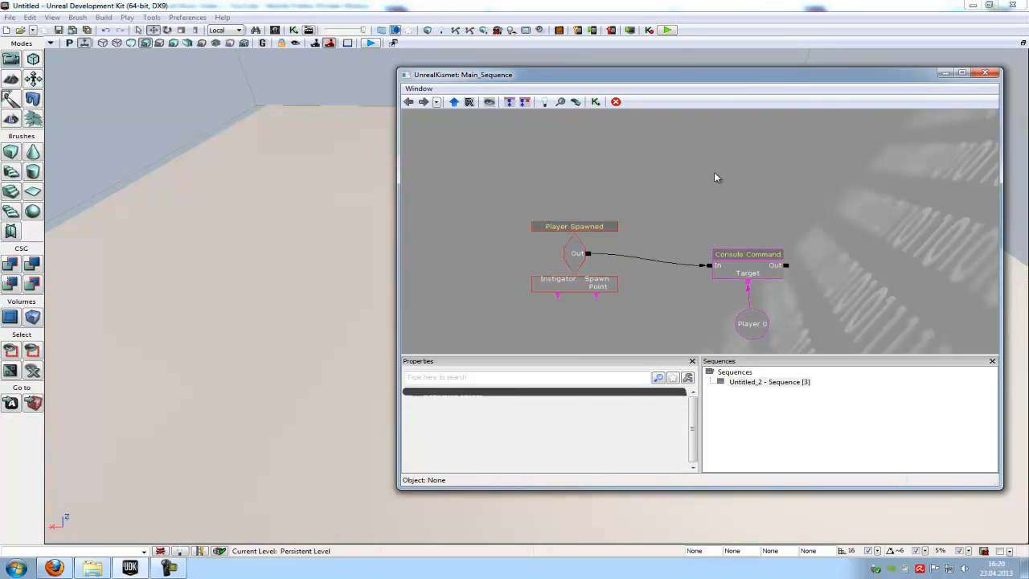
{"action": "left_click", "coordinate": [668, 31]}
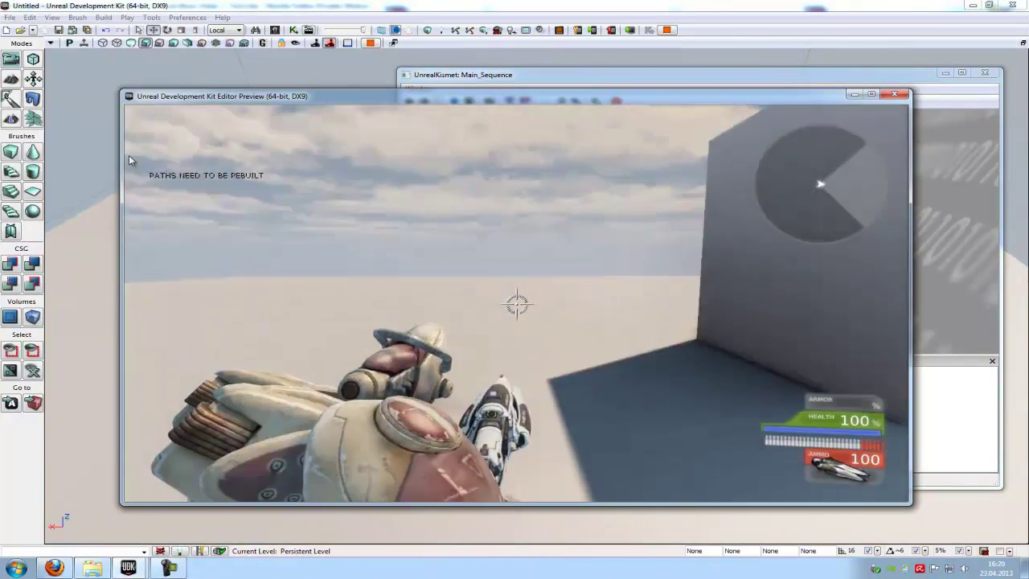
Shoot and walk toward the box in third-person view, then exit the preview
{"action": "left_click", "coordinate": [128, 160]}
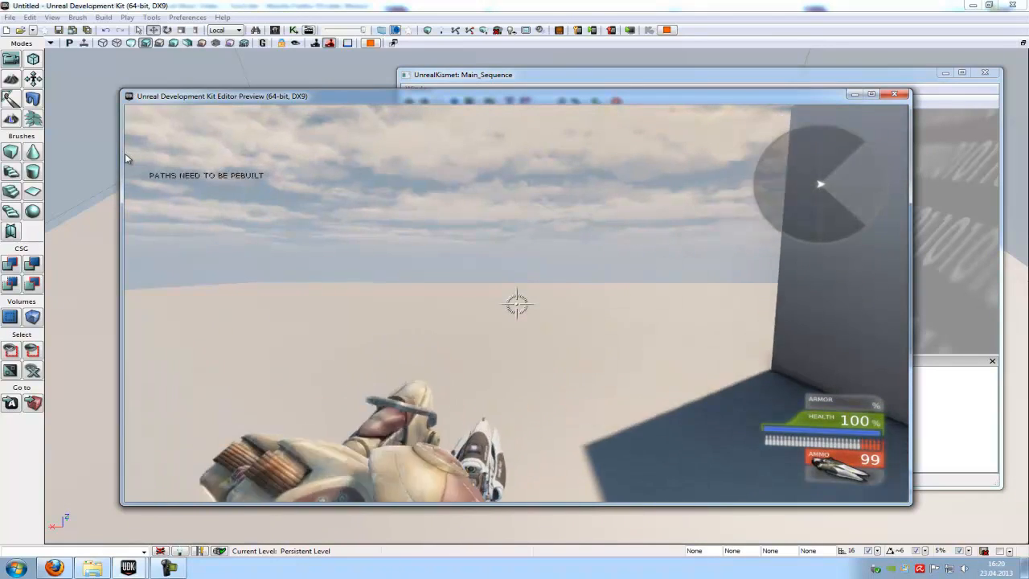
{"action": "key", "text": "w"}
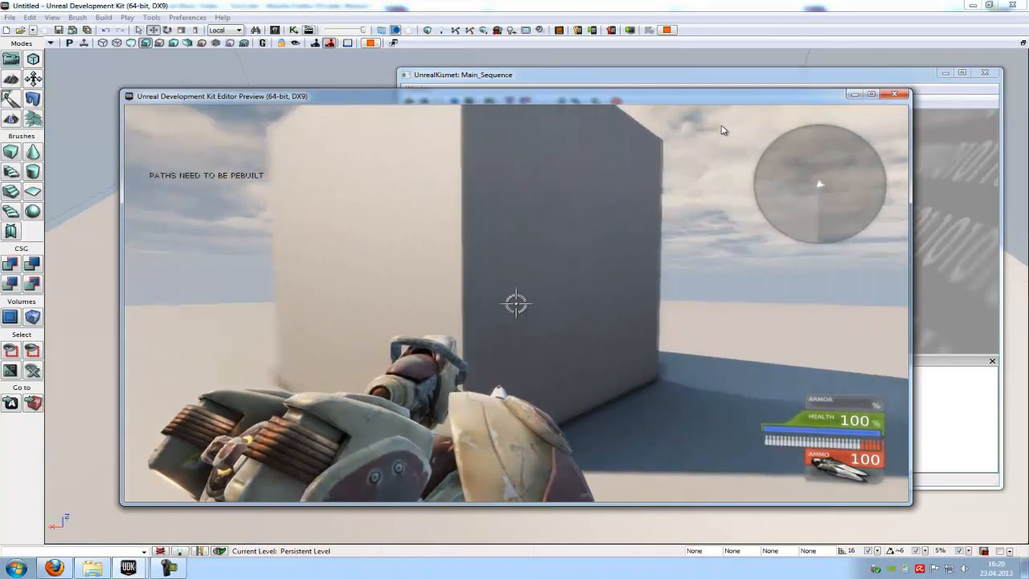
{"action": "key", "text": "Escape"}
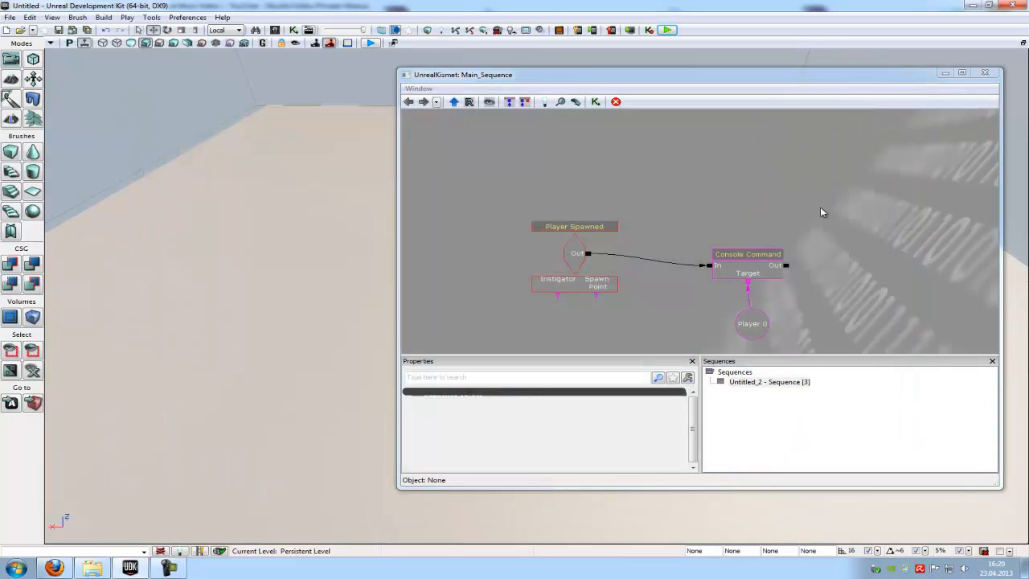